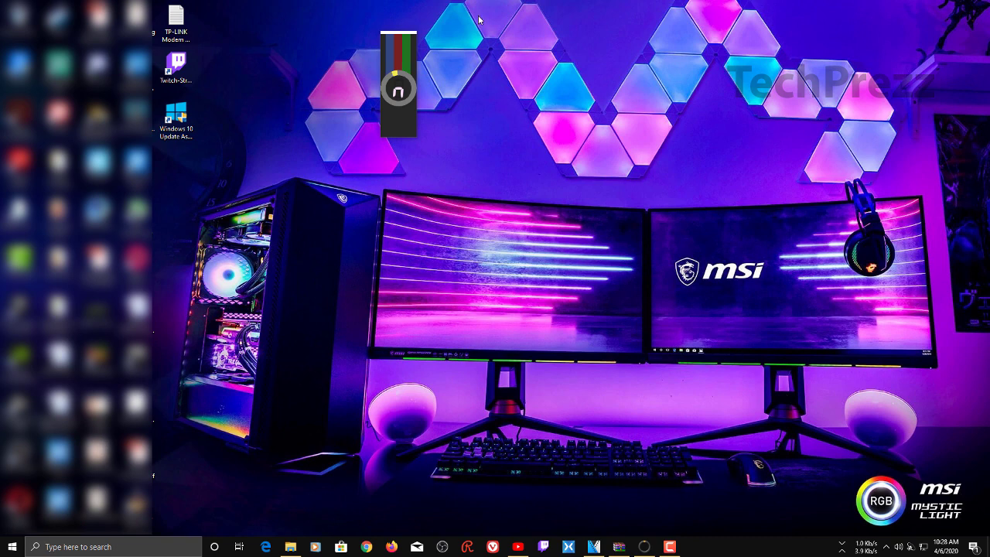
# Step: Drag the NZXT CAM mini widget down and right toward the centre of the desktop
pyautogui.moveTo(392, 54); pyautogui.dragTo(462, 168)
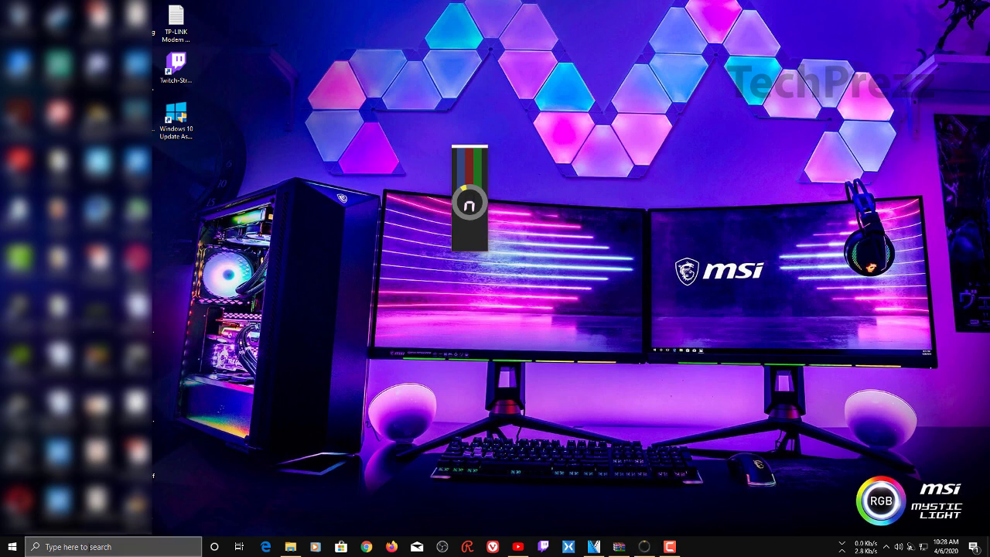
# Step: Open Control Panel via search, go to Hardware and Sound > Devices and Printers, and select the G29 wheel
pyautogui.click(116, 547)
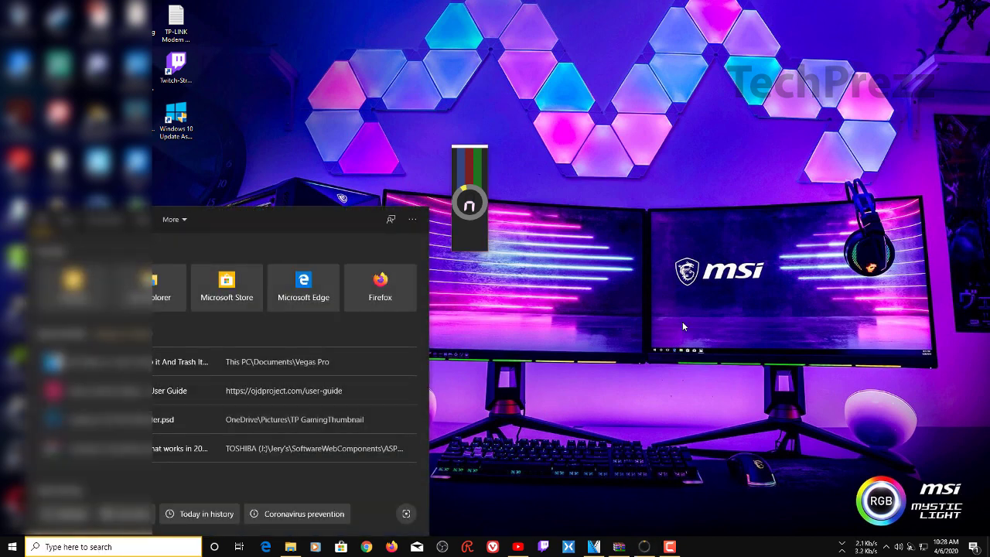
pyautogui.write('control')
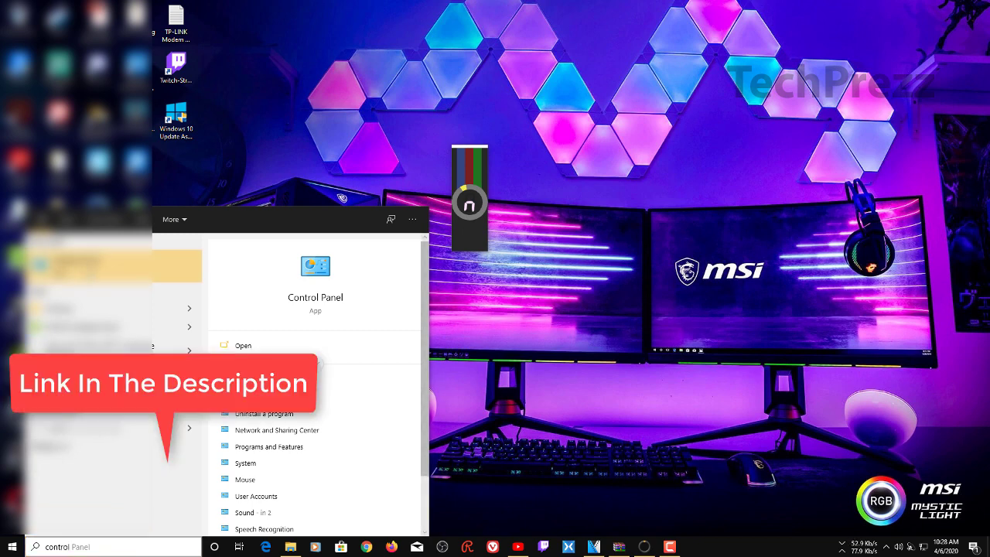
pyautogui.press('Return')
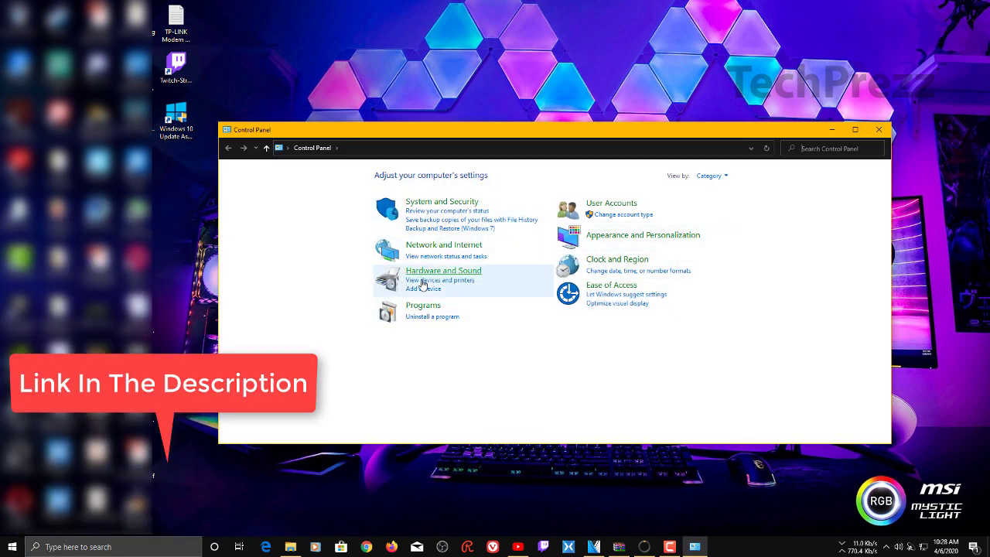
pyautogui.click(461, 275)
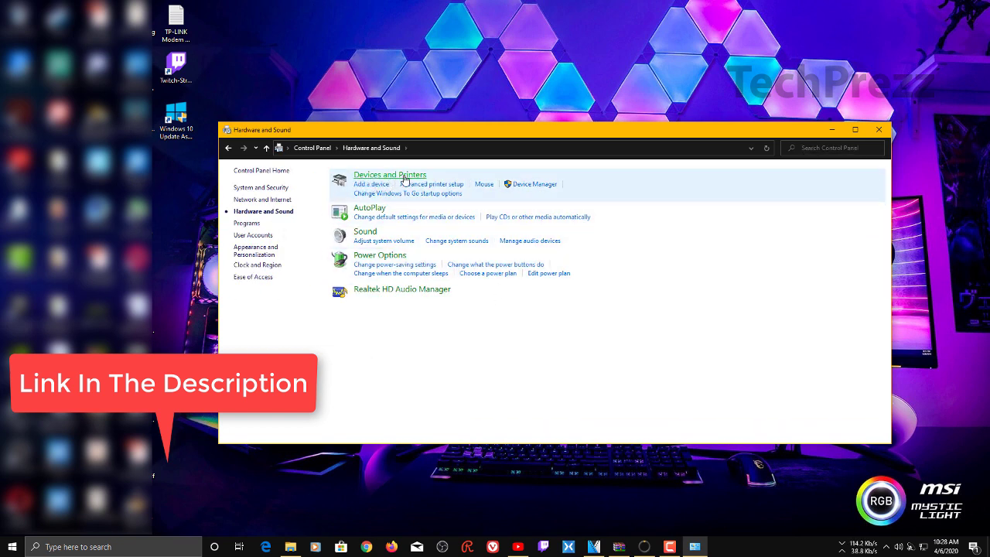
pyautogui.click(403, 178)
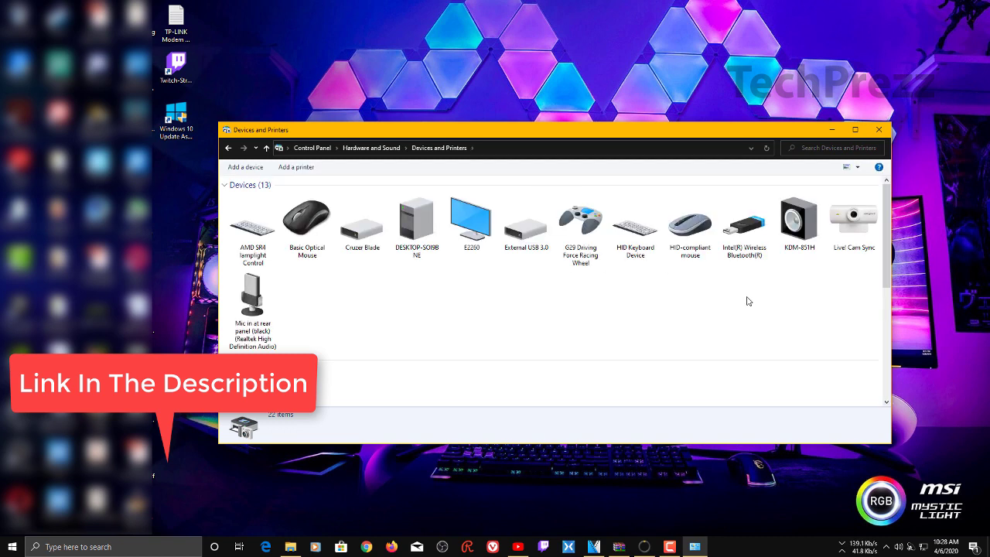
pyautogui.click(582, 232)
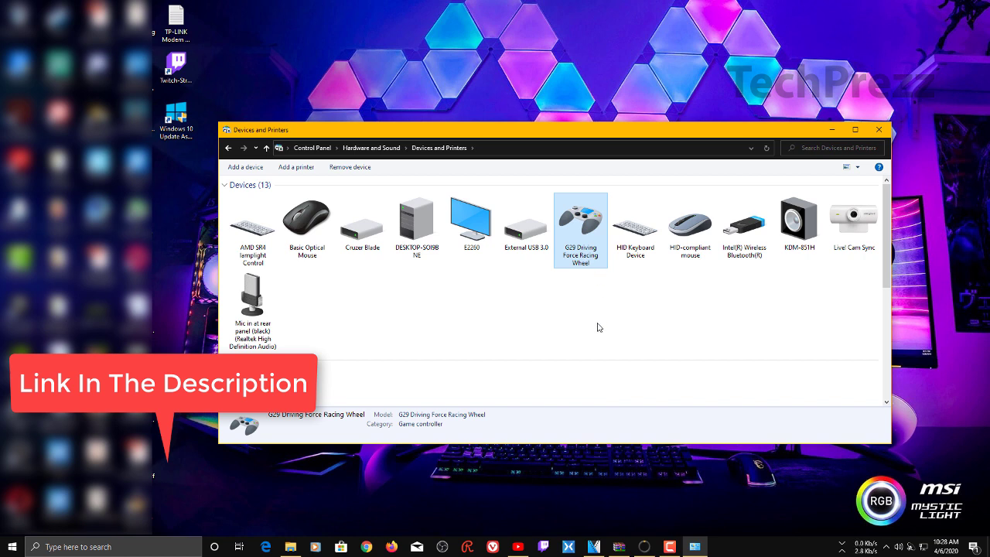
# Step: Open the G29 wheel's Game controller settings and move that dialog aside
pyautogui.rightClick(583, 238)
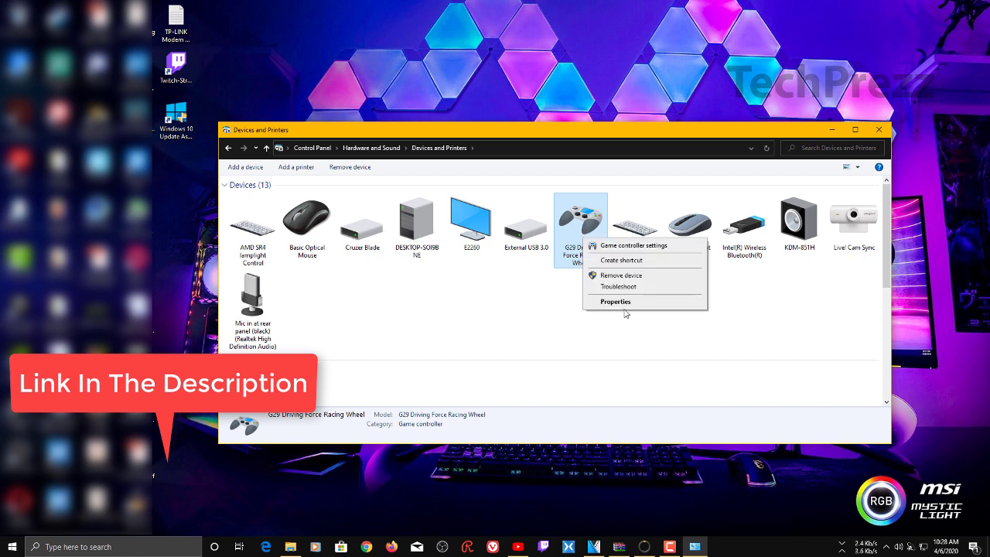
pyautogui.click(658, 246)
pyautogui.moveTo(193, 122); pyautogui.dragTo(560, 121)
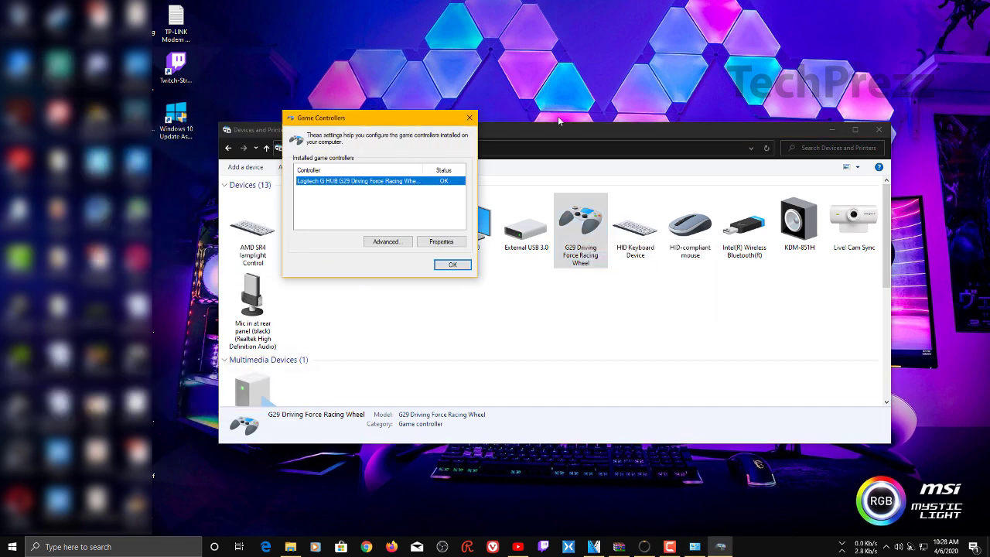
# Step: Open the G29 wheel's Properties dialog and move it higher on screen
pyautogui.click(608, 249)
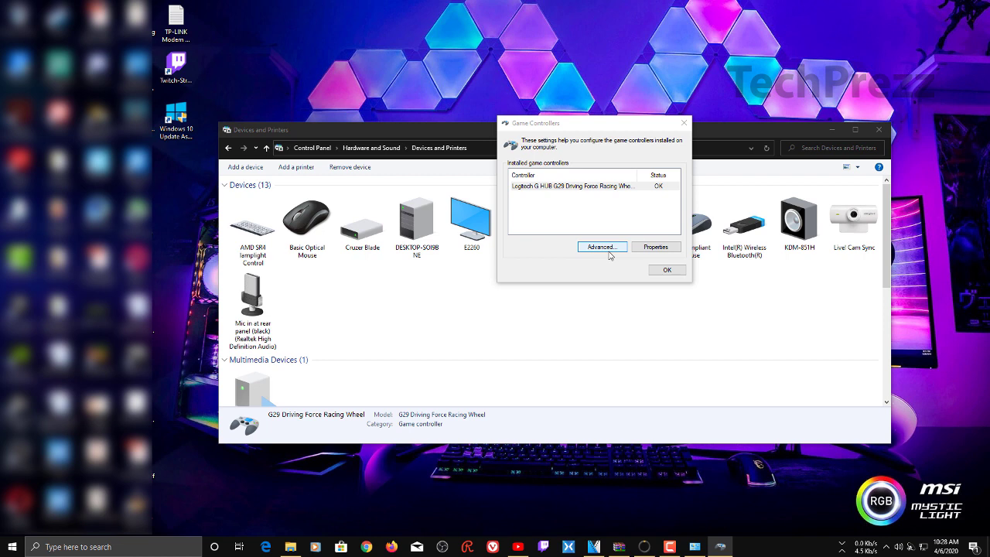
pyautogui.click(601, 208)
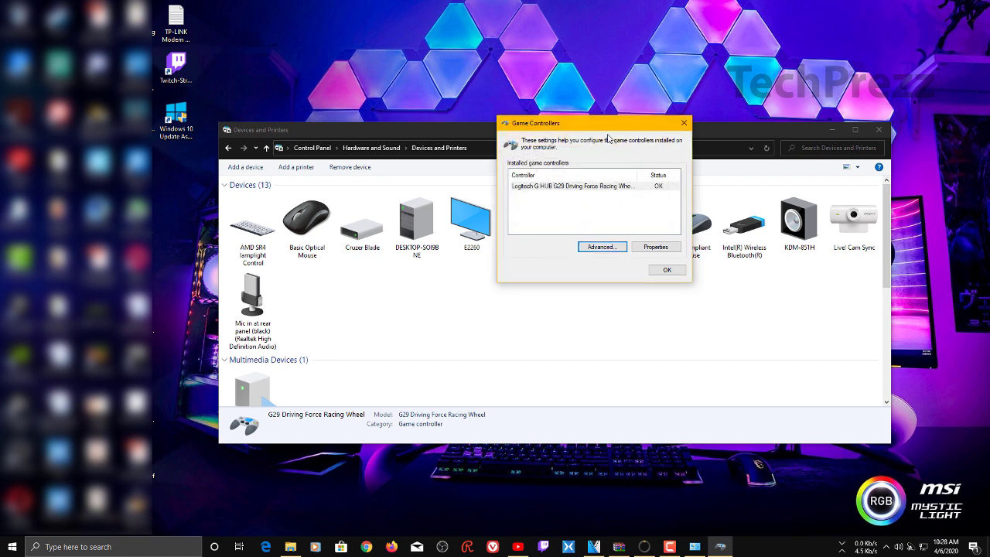
pyautogui.click(576, 186)
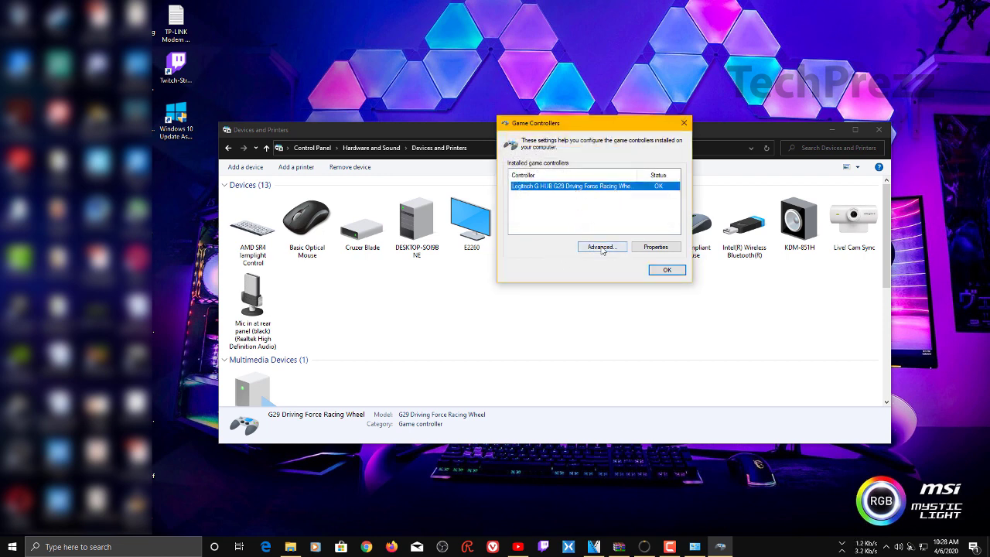
pyautogui.click(655, 247)
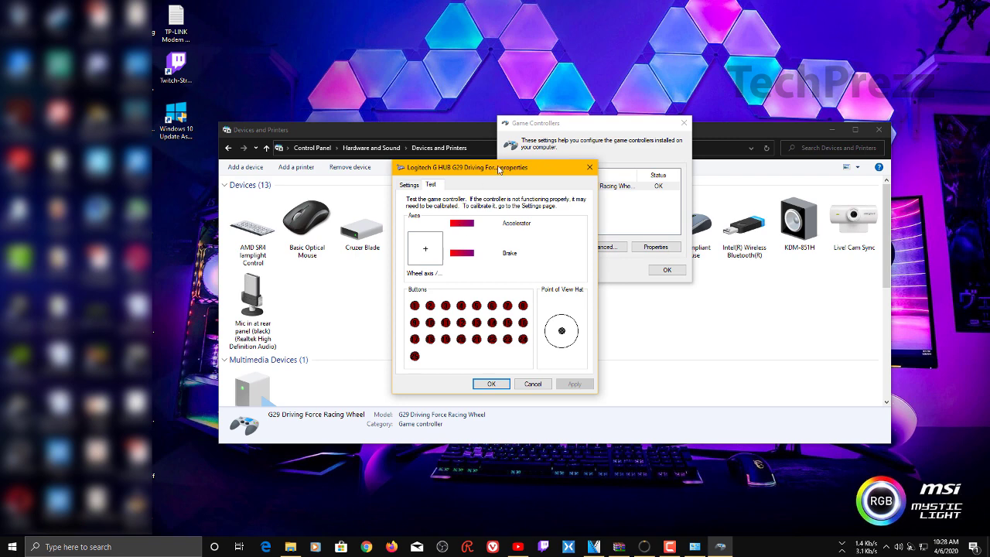
pyautogui.moveTo(499, 169); pyautogui.dragTo(495, 99)
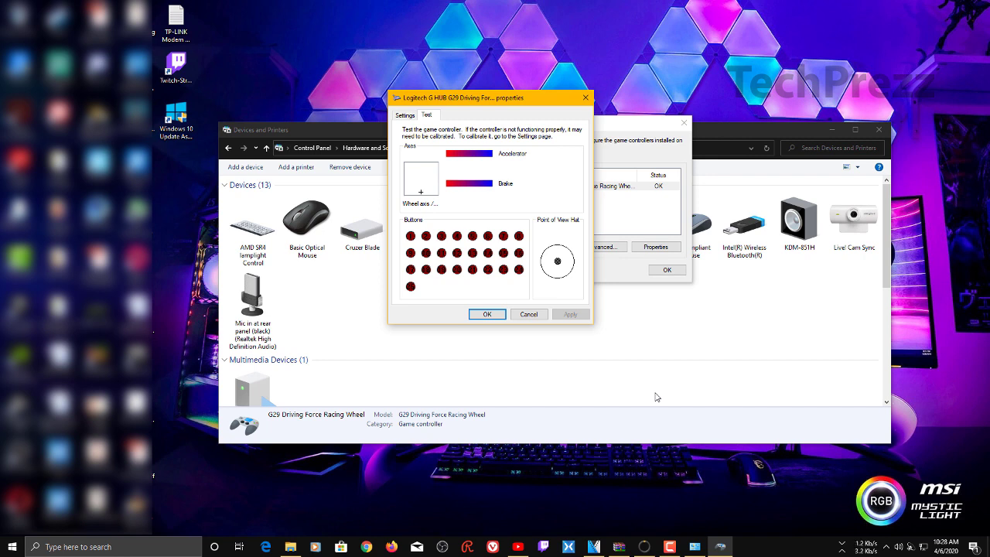
# Step: Rearrange the Devices and properties windows and show the Settings tab with Calibrate
pyautogui.click(407, 116)
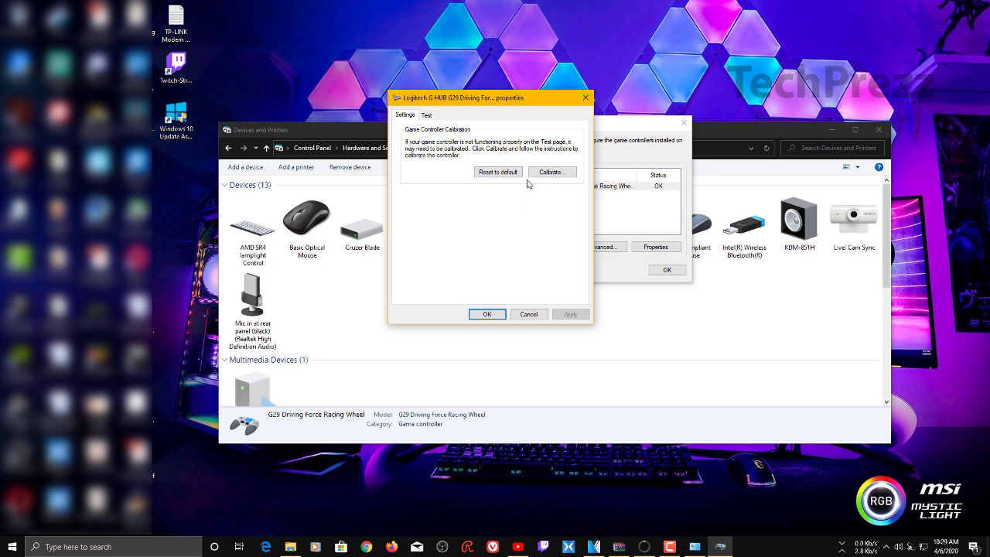
pyautogui.click(427, 116)
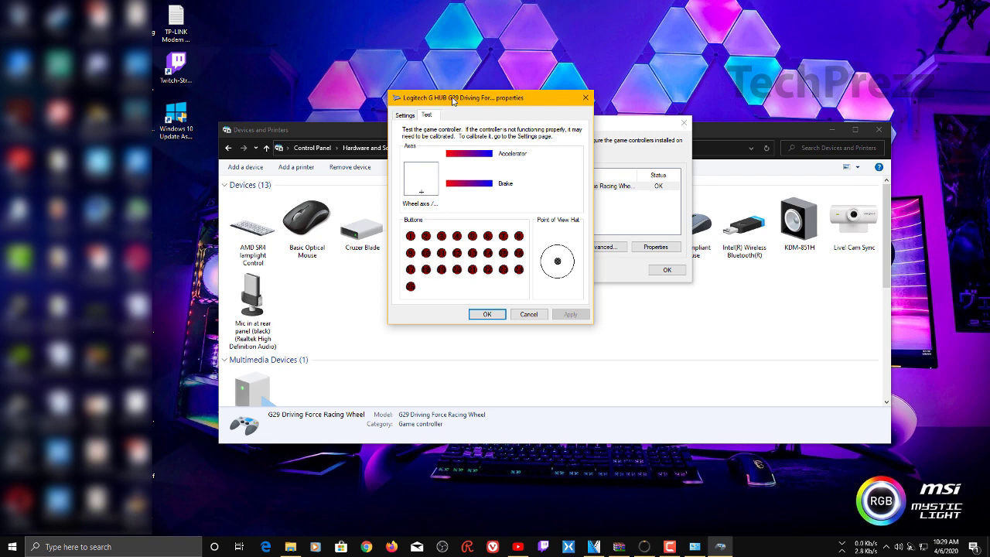
pyautogui.moveTo(454, 101)
pyautogui.mouseDown()
pyautogui.moveTo(503, 174)
pyautogui.moveTo(302, 122)
pyautogui.mouseUp()
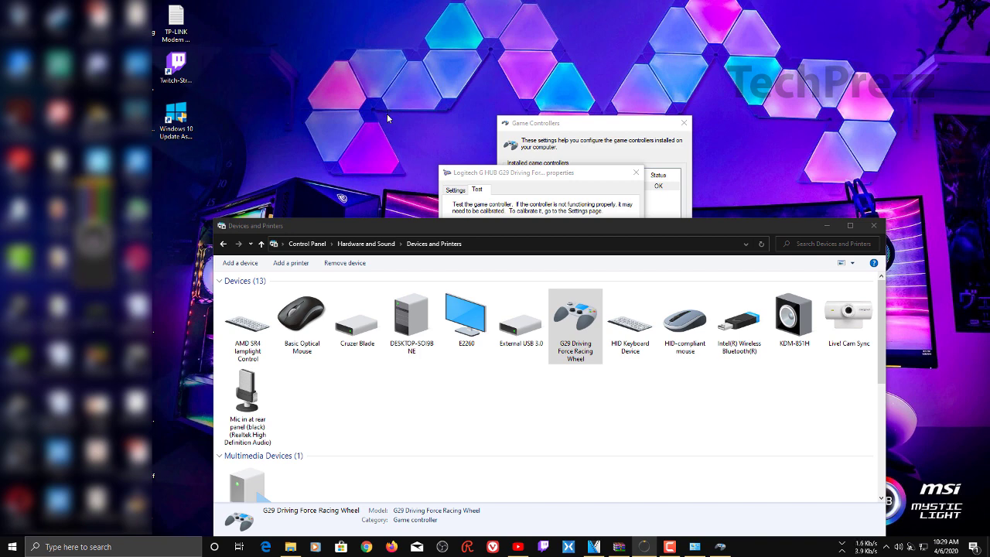
pyautogui.moveTo(569, 175); pyautogui.dragTo(511, 69)
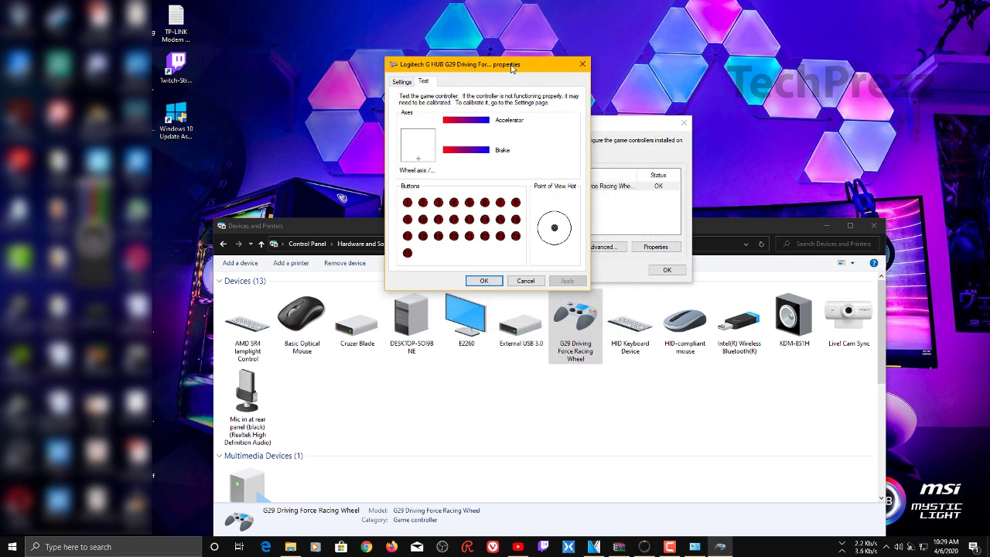
pyautogui.click(396, 82)
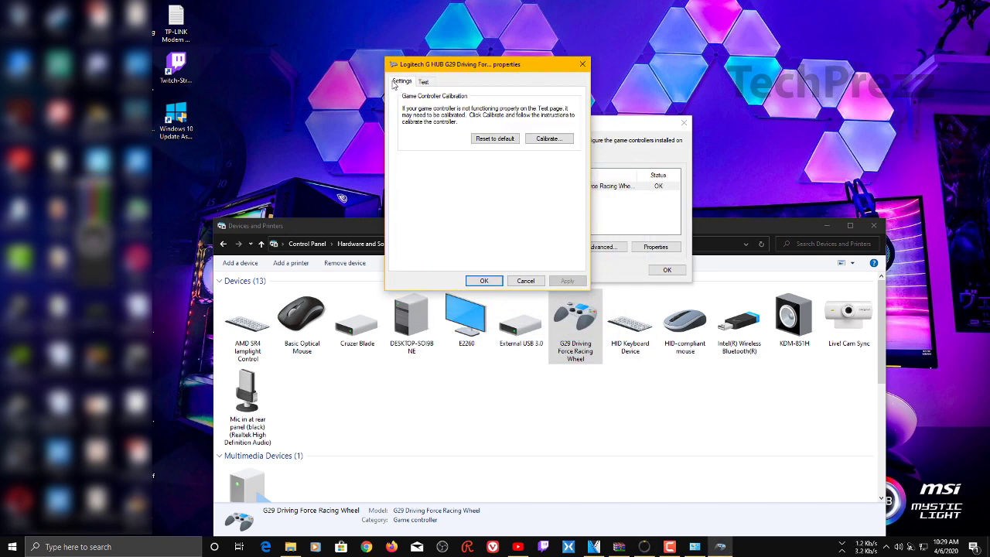
# Step: Launch the Calibration wizard and record the G29 wheel's center point and steering axis
pyautogui.click(562, 139)
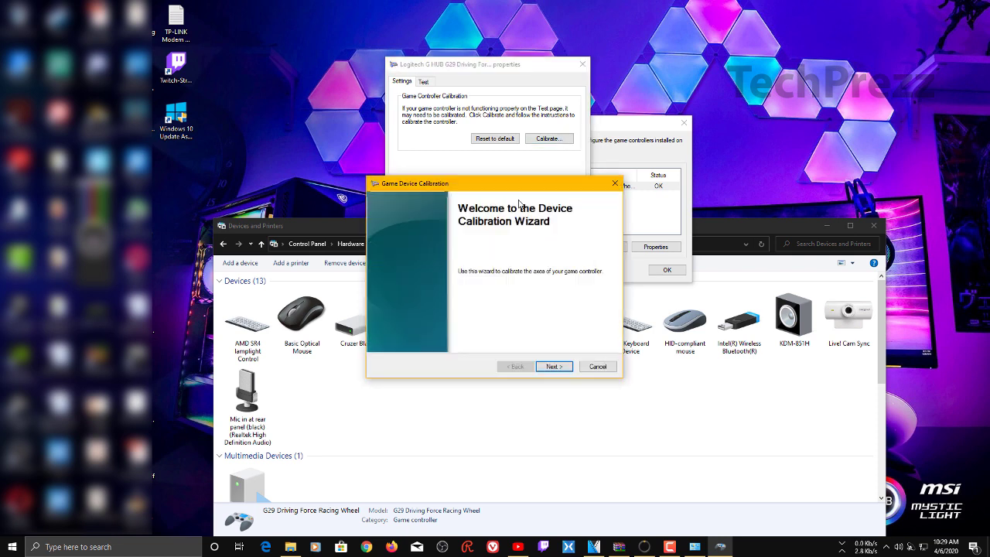
pyautogui.click(551, 377)
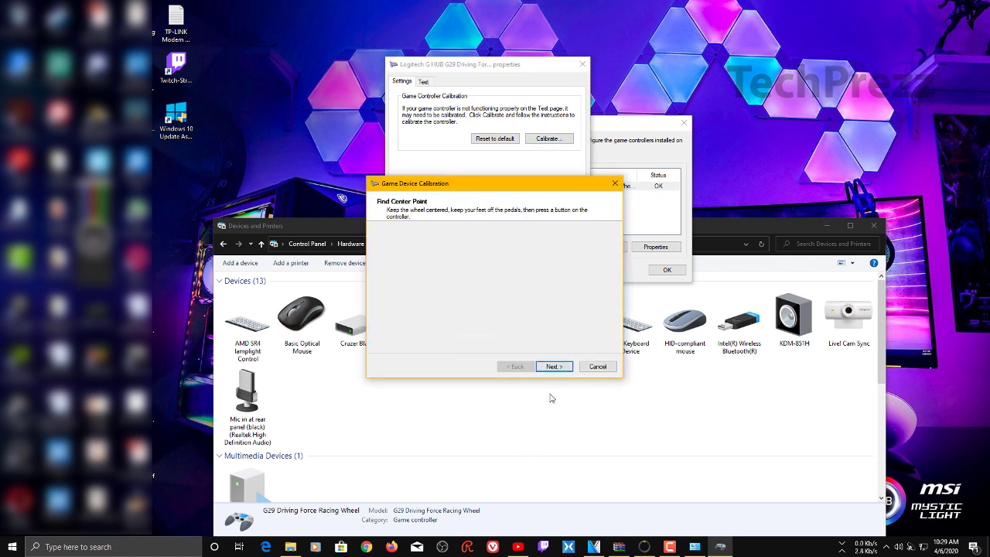
pyautogui.click(556, 373)
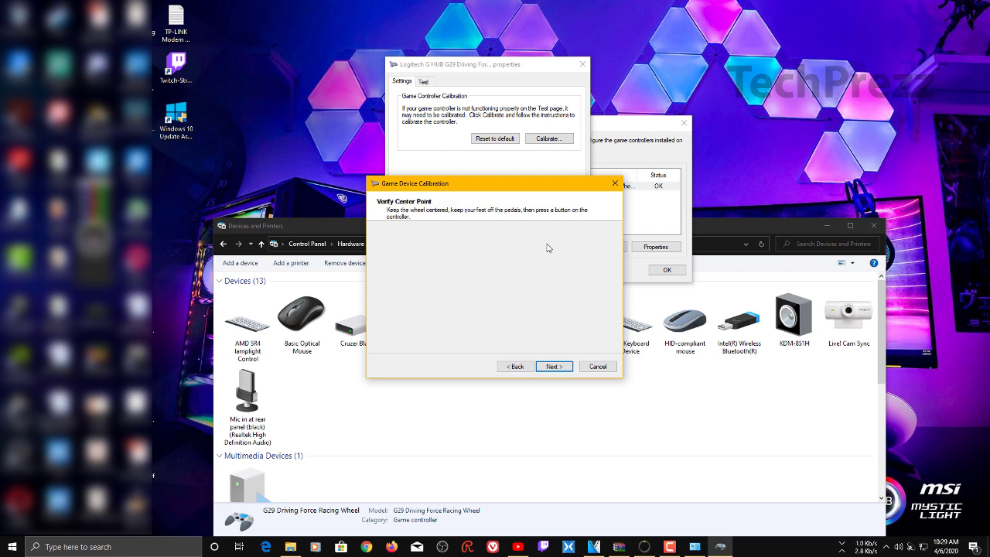
pyautogui.click(554, 367)
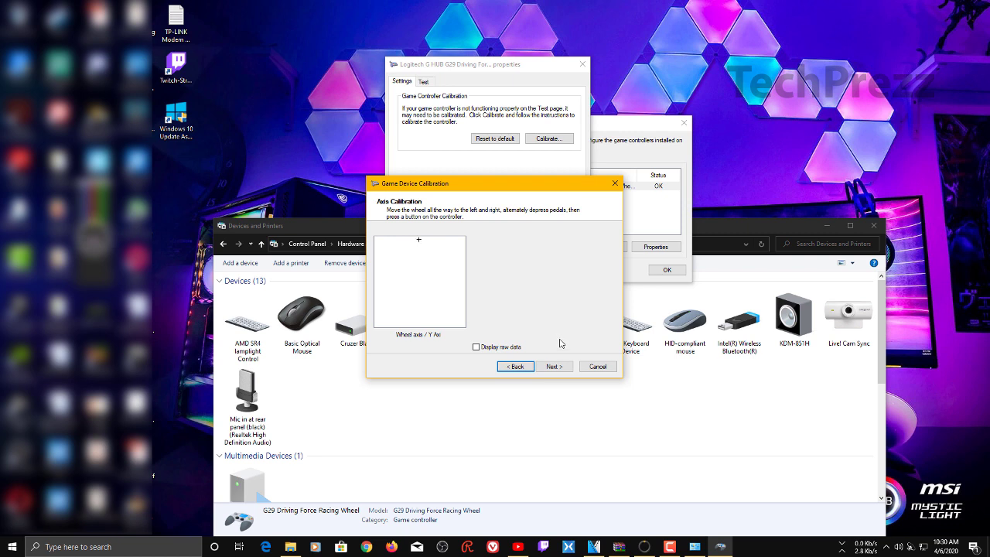
# Step: Accept the steering axis and center point, then calibrate the accelerator and brake pedals
pyautogui.click(557, 367)
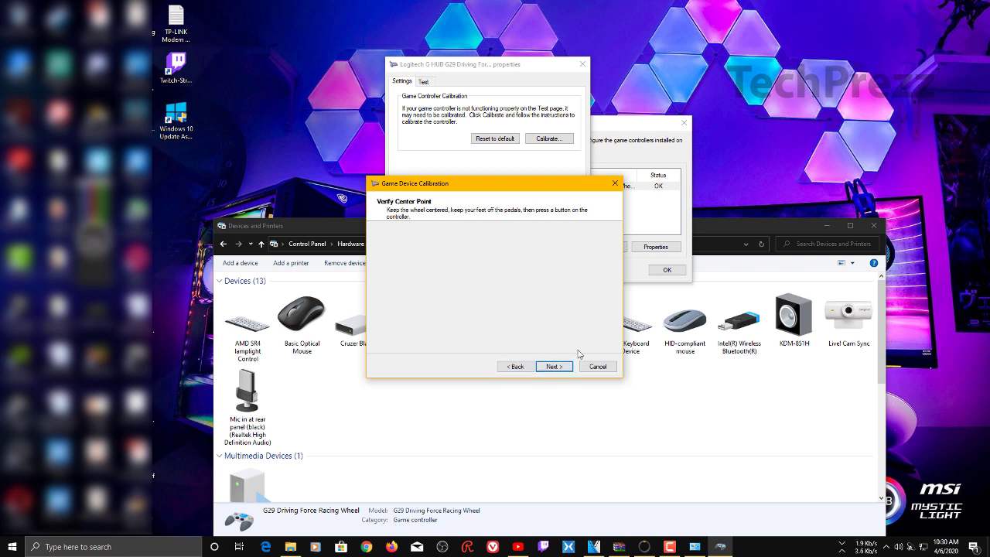
pyautogui.click(568, 368)
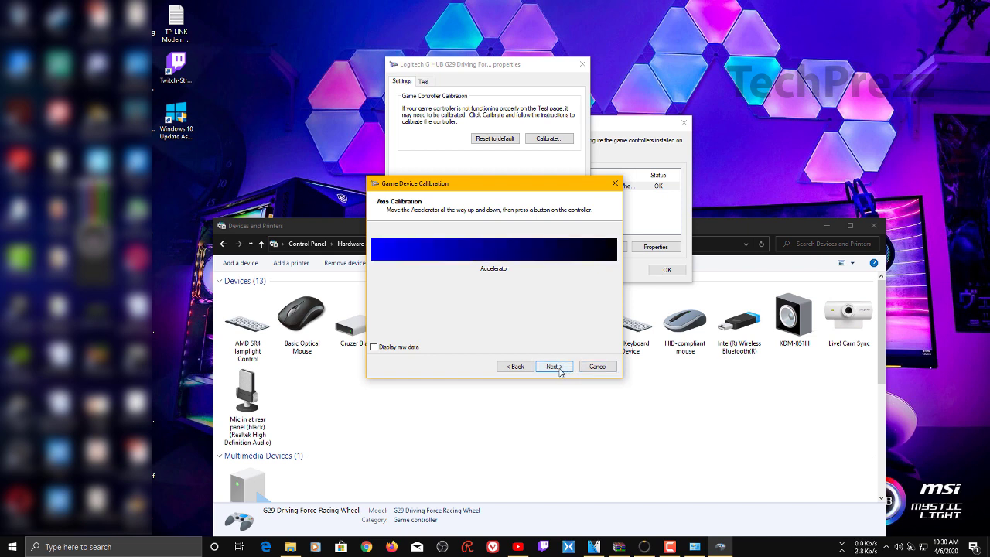
pyautogui.click(561, 368)
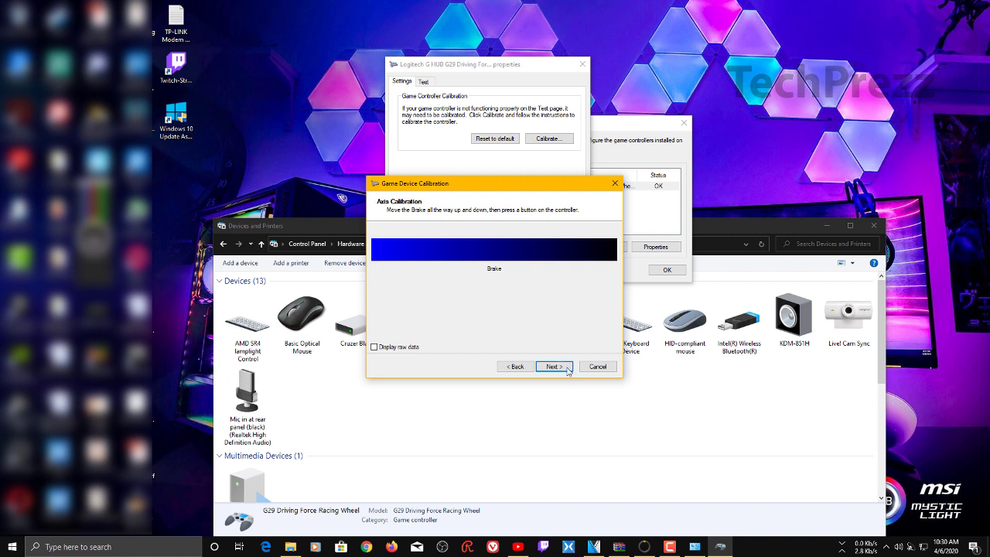
pyautogui.click(565, 369)
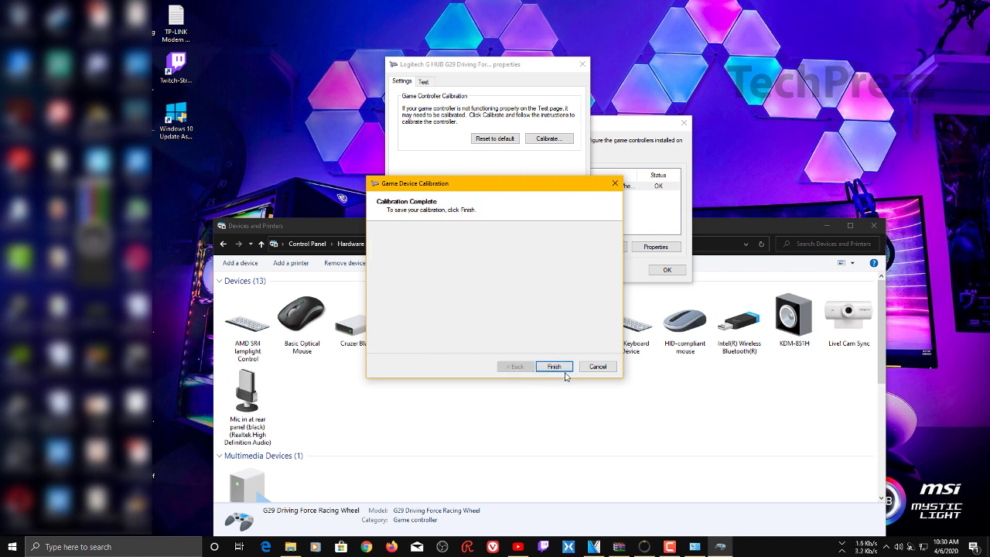
# Step: Finish and apply the calibration, close Properties and Game Controllers, and move Devices and Printers up
pyautogui.click(568, 369)
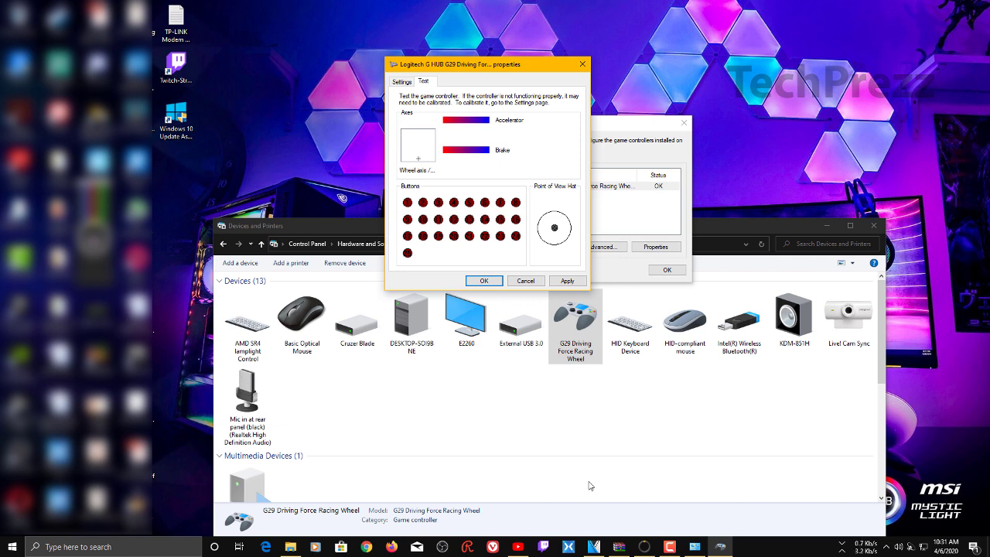
pyautogui.click(569, 281)
pyautogui.click(484, 281)
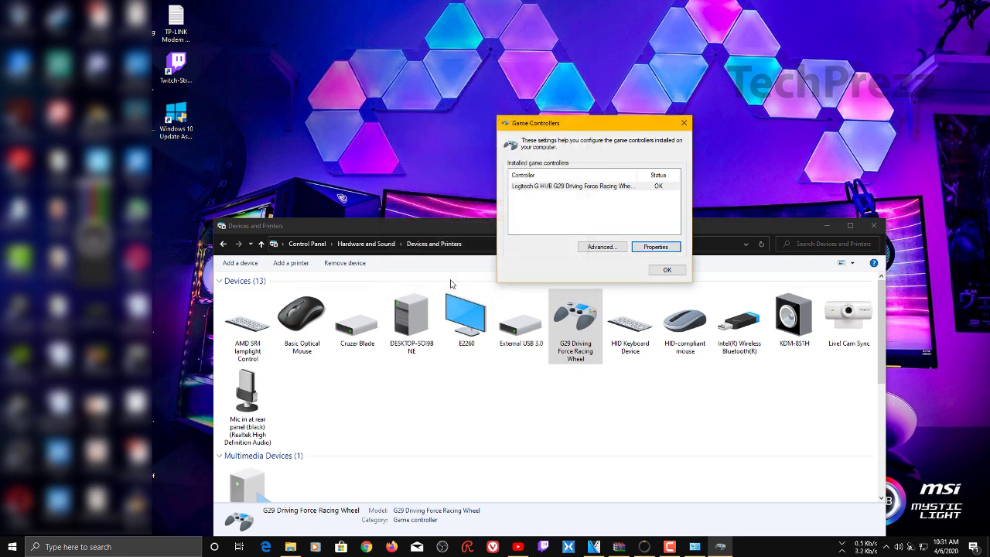
pyautogui.click(683, 270)
pyautogui.moveTo(643, 226); pyautogui.dragTo(606, 104)
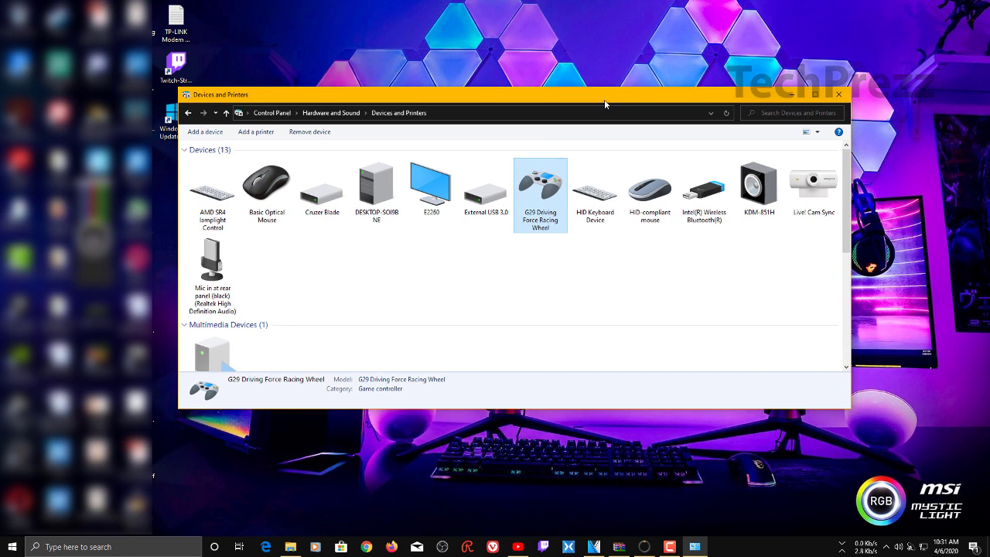